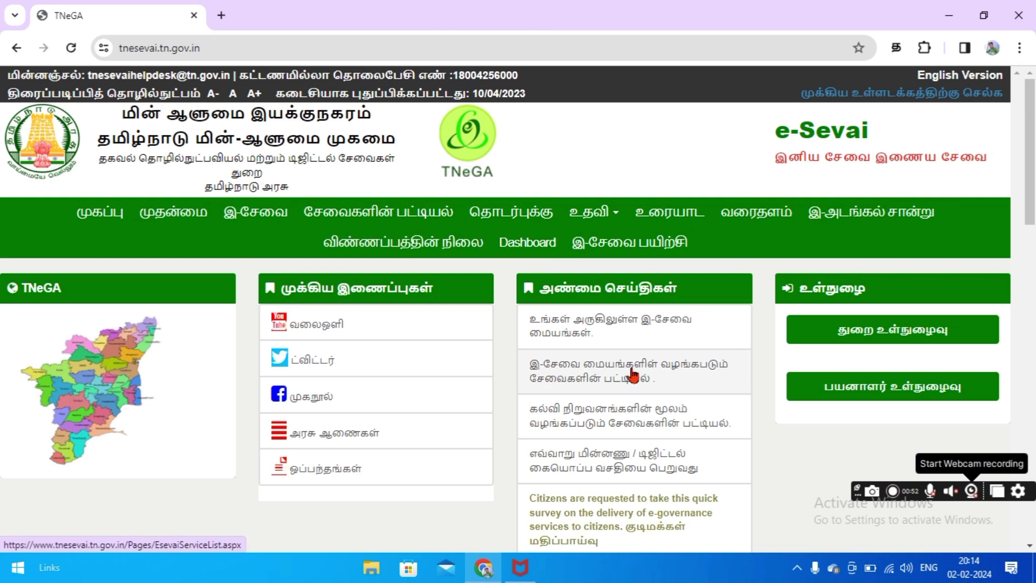
# Log in as a department user with credentials and captcha, then list Commissionerate of School Education services
pyautogui.click(838, 331)
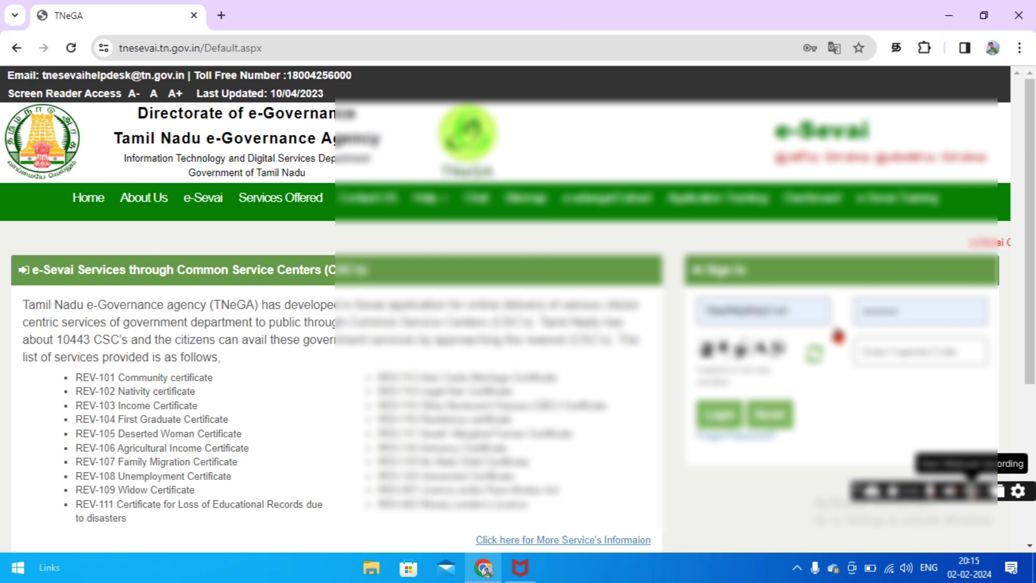
pyautogui.click(867, 352)
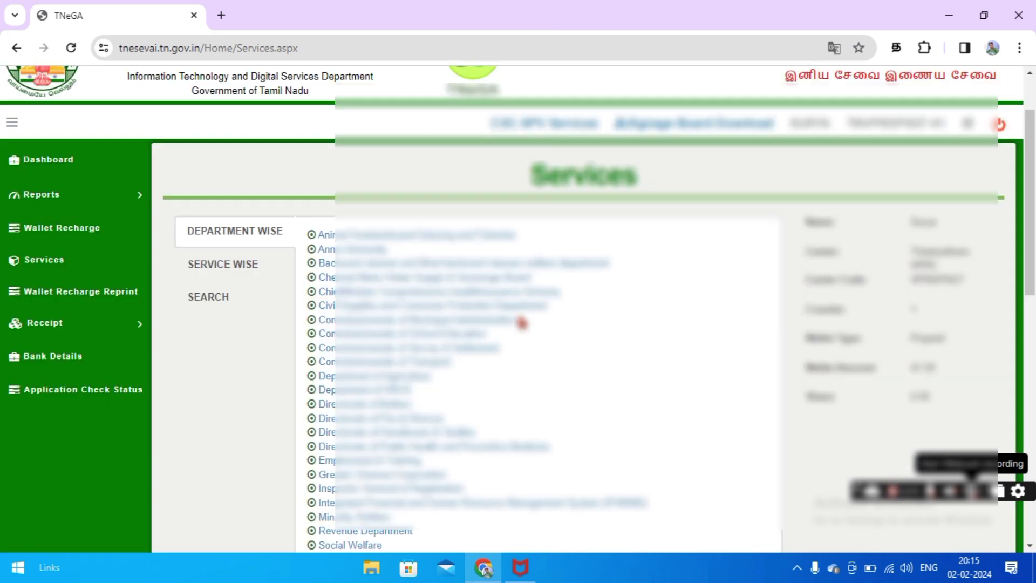
pyautogui.click(477, 337)
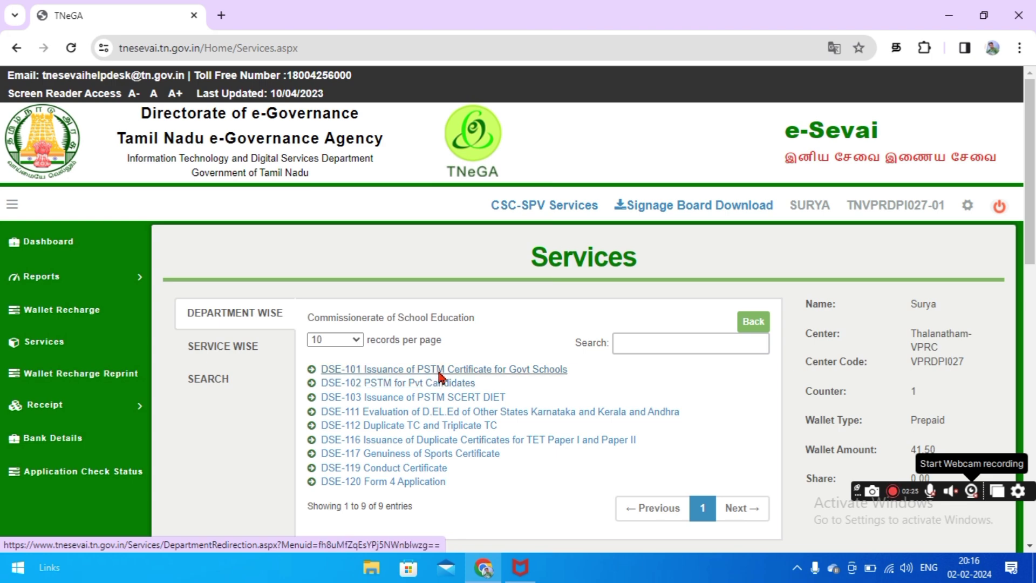
# Open the DSE-101 PSTM form full screen and enter the applicant's name in English
pyautogui.click(435, 371)
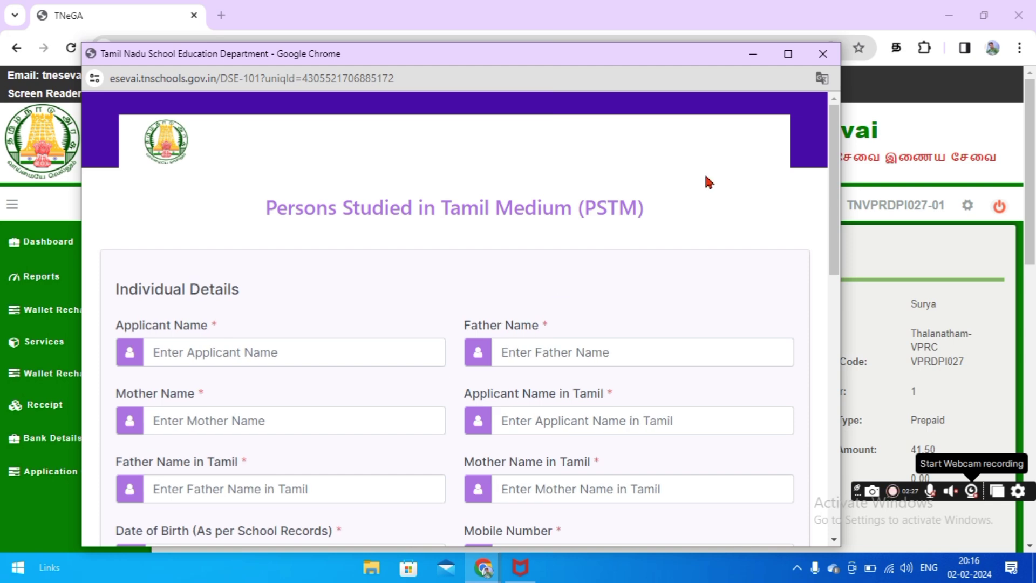
pyautogui.click(788, 53)
pyautogui.click(330, 308)
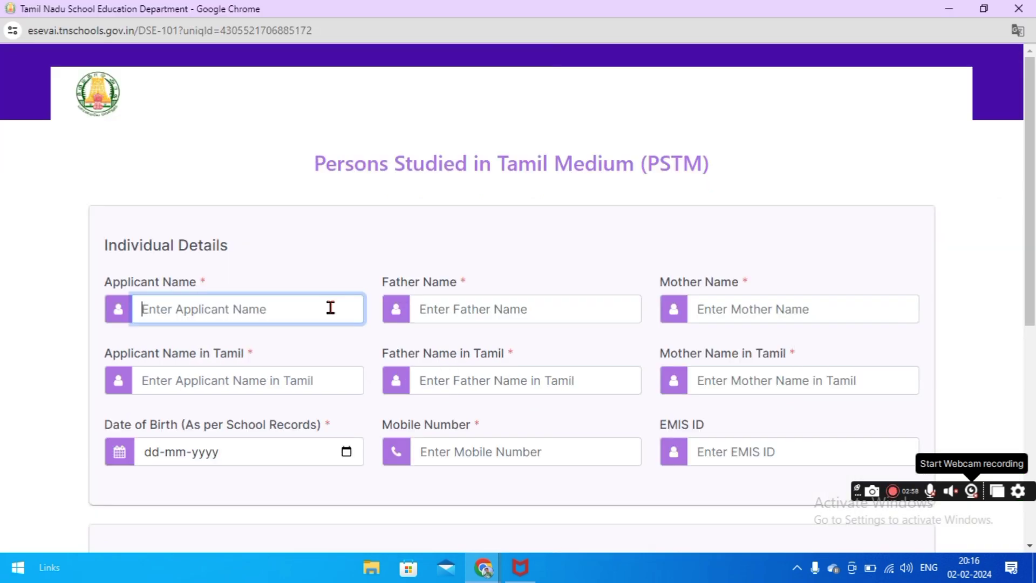
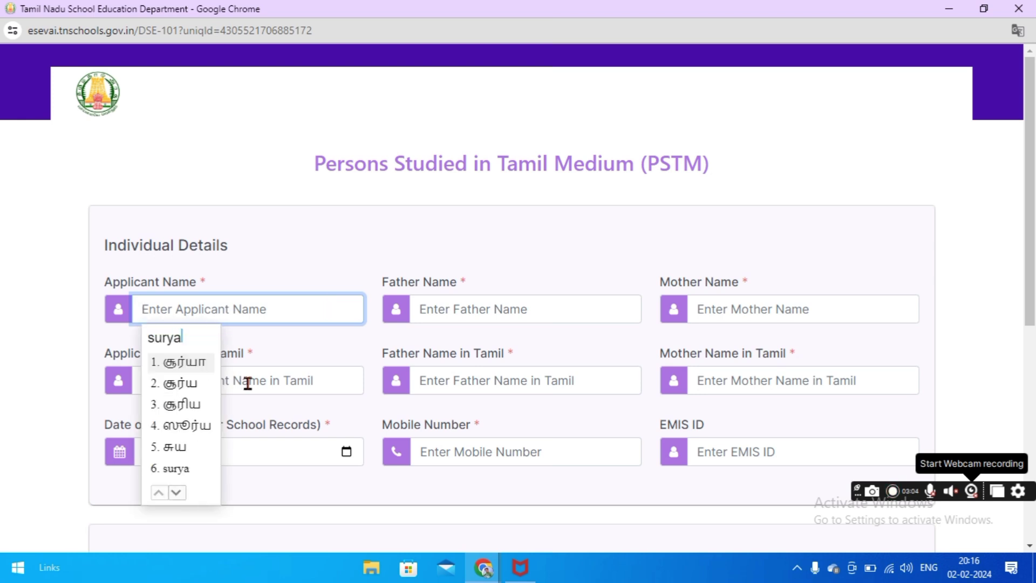
pyautogui.click(185, 472)
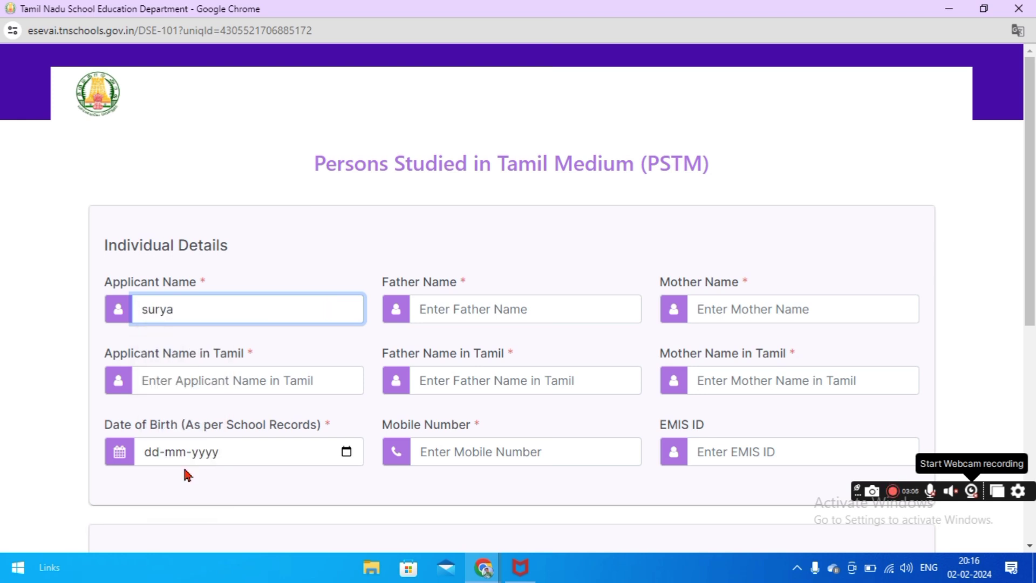
# Enter the father's and mother's names in English spelling
pyautogui.click(461, 308)
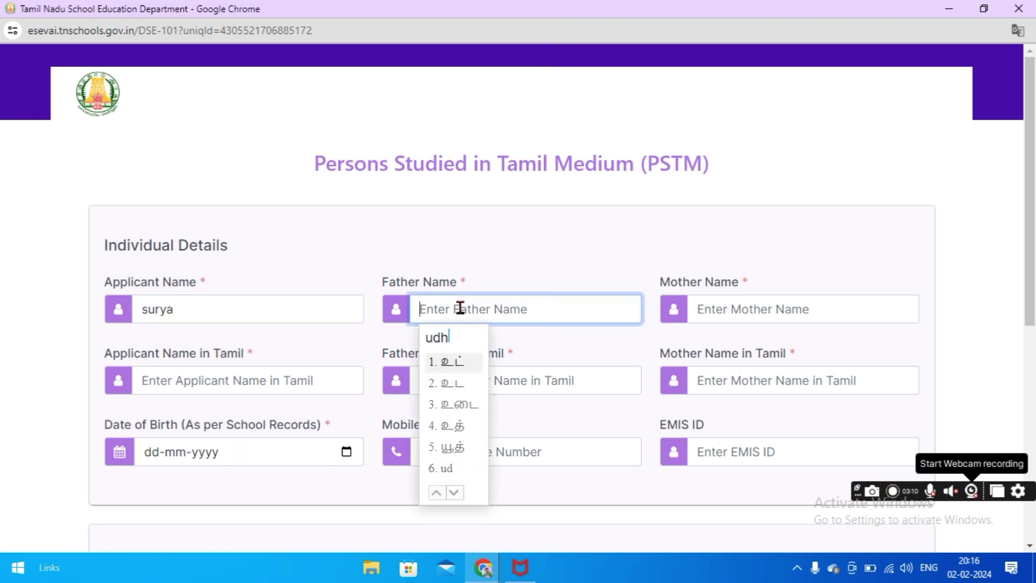
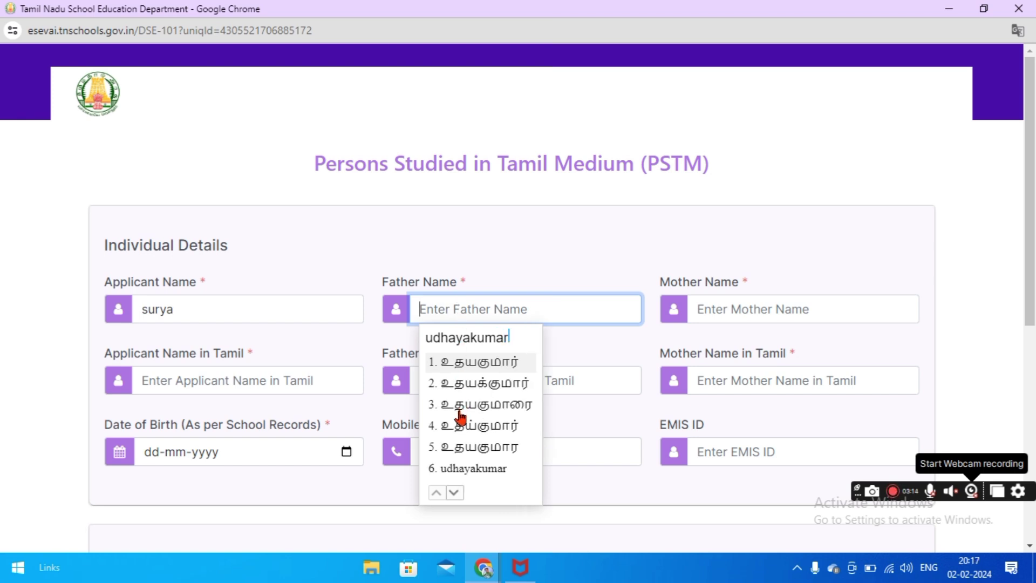
pyautogui.click(465, 468)
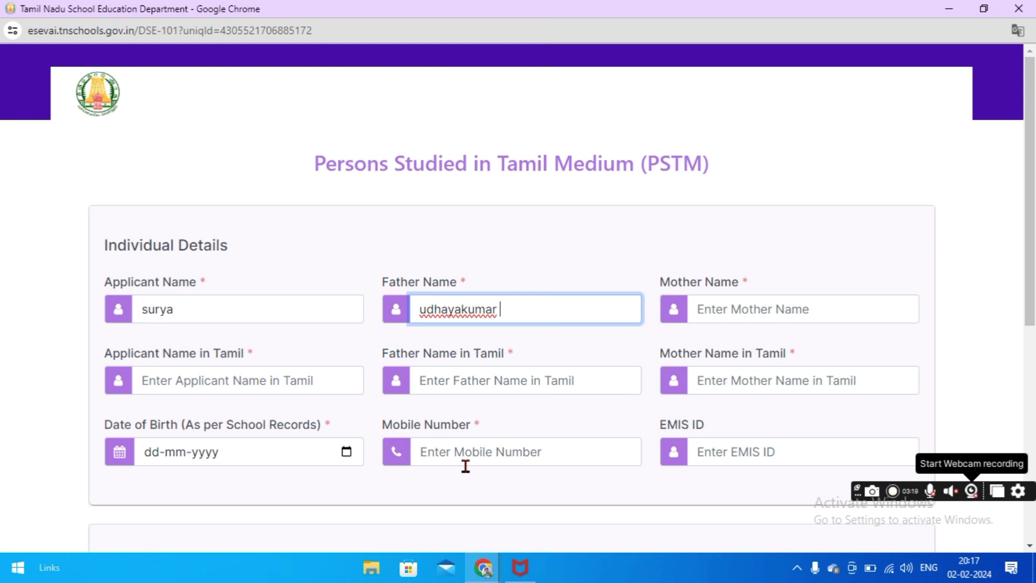
pyautogui.click(798, 305)
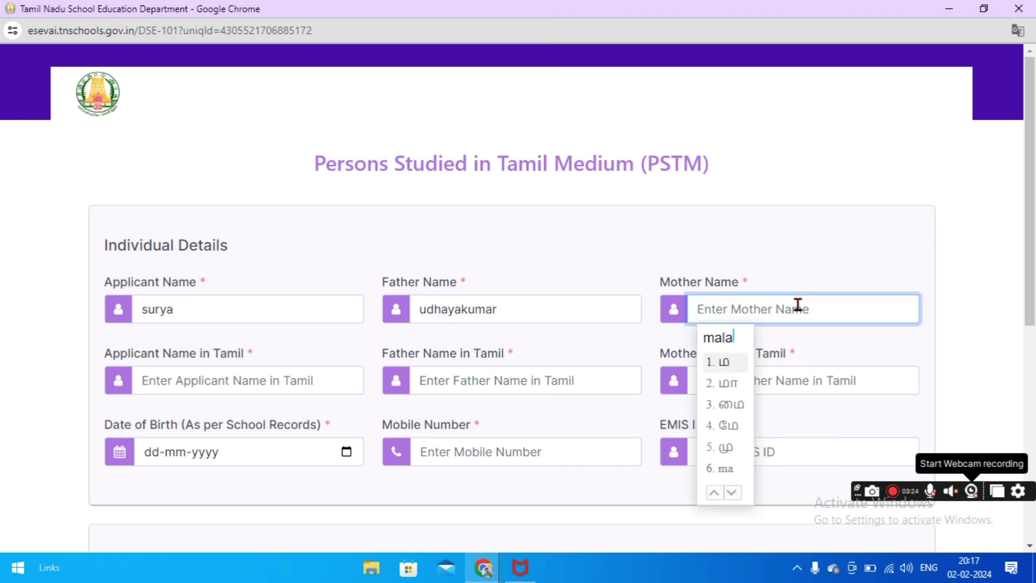
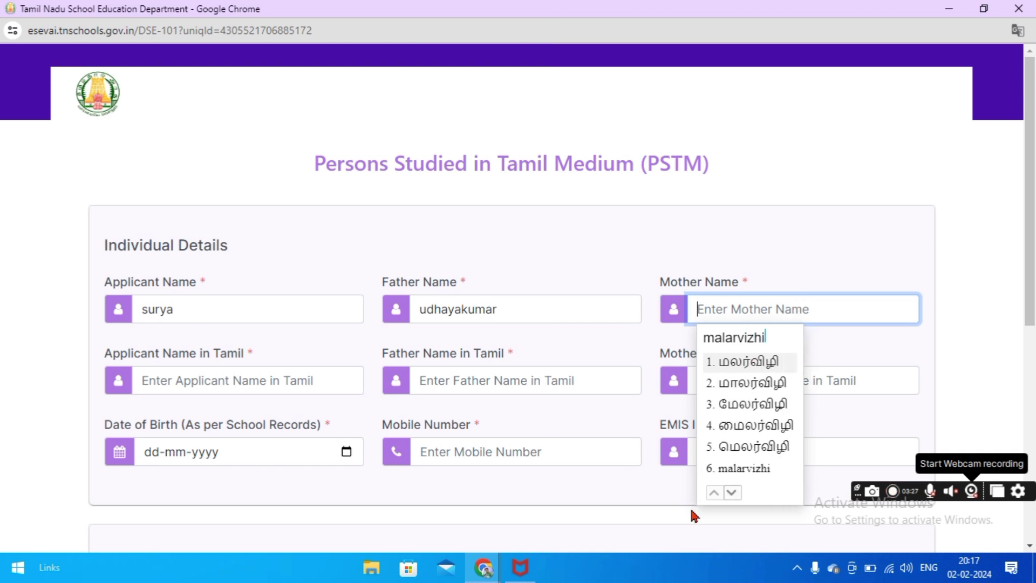
pyautogui.click(731, 468)
# Enter the applicant's, father's and mother's names in Tamil using the first transliteration suggestion
pyautogui.click(297, 379)
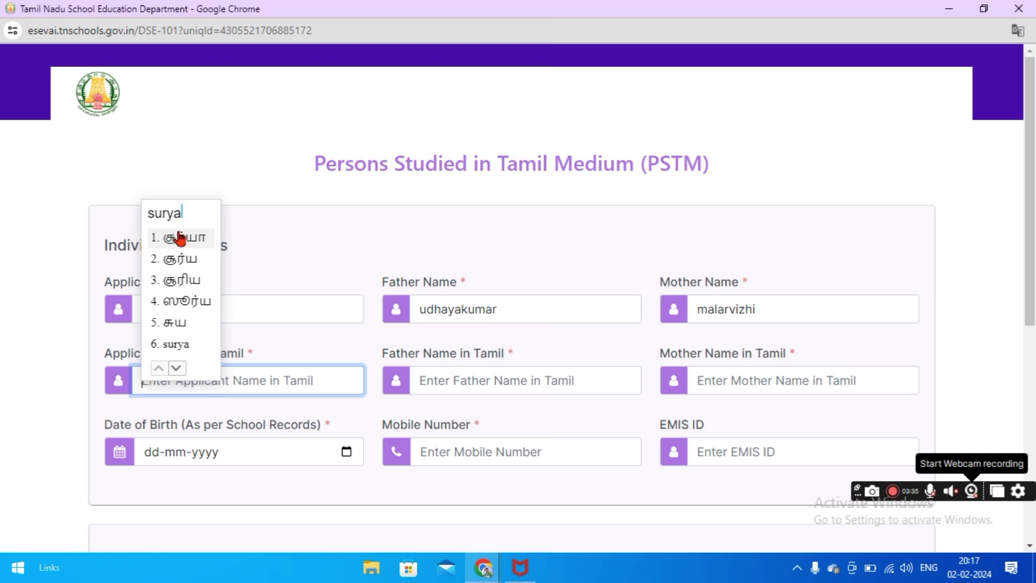
pyautogui.click(181, 237)
pyautogui.click(492, 388)
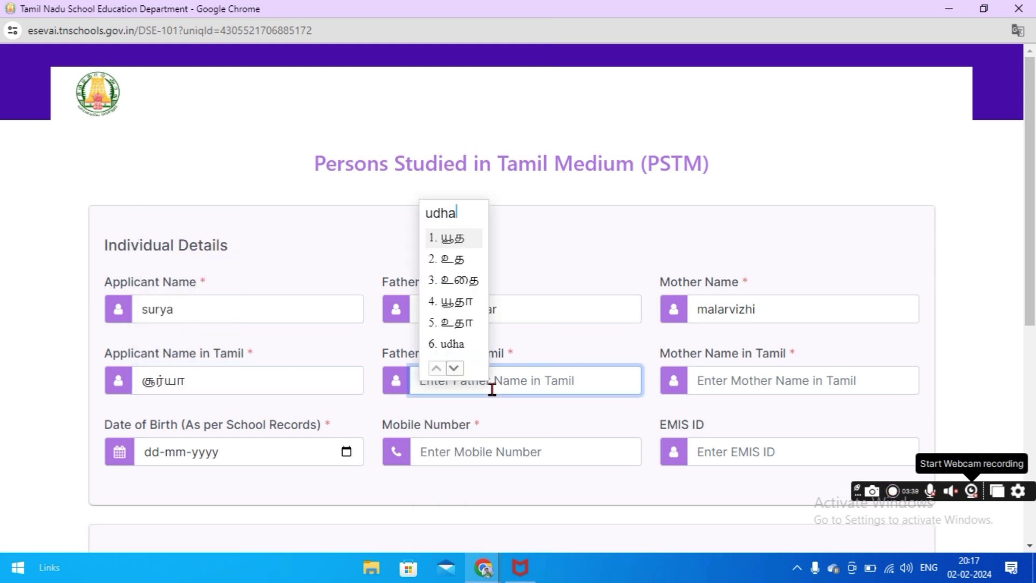
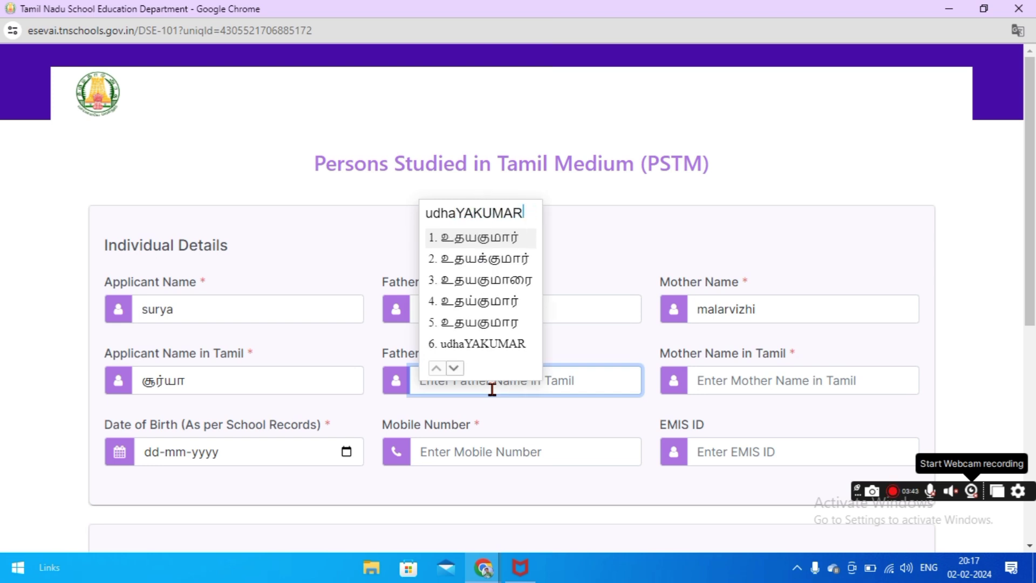
pyautogui.click(511, 244)
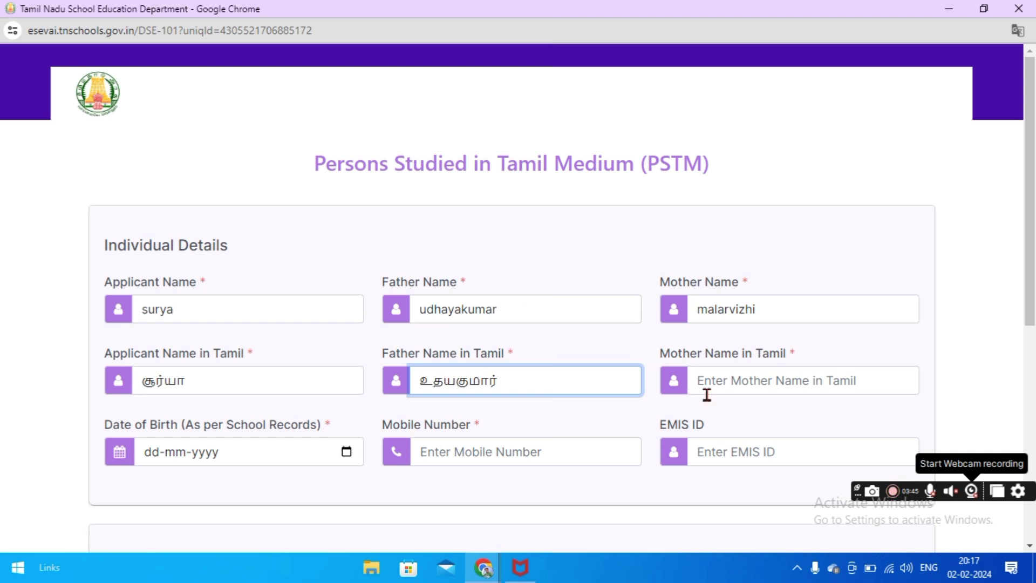
pyautogui.click(721, 388)
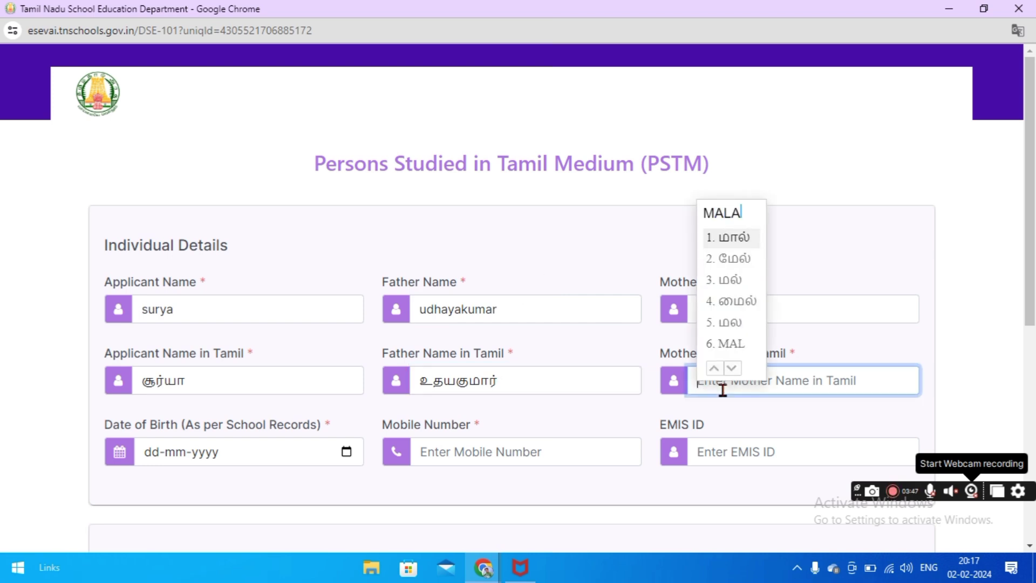
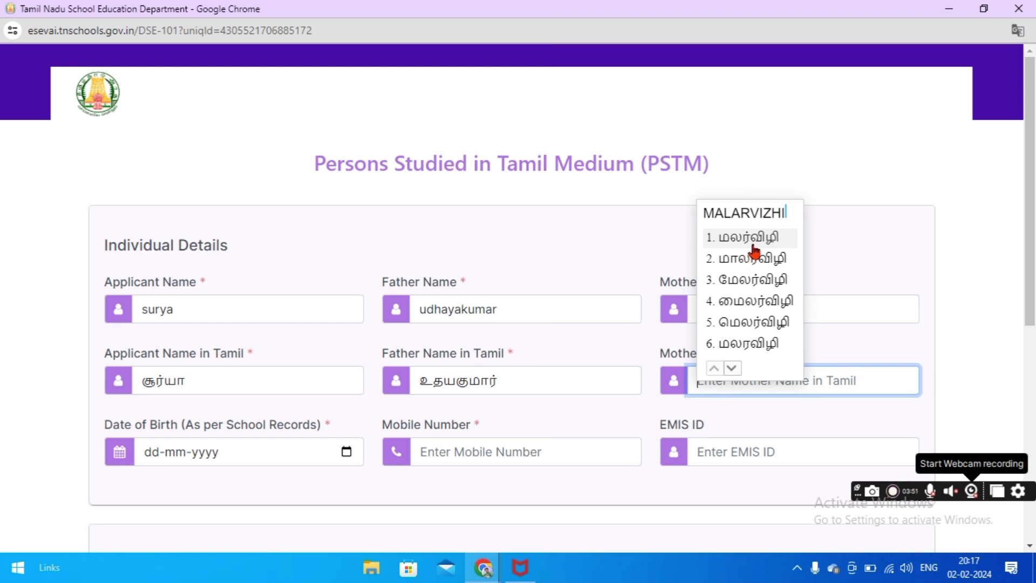
pyautogui.click(754, 238)
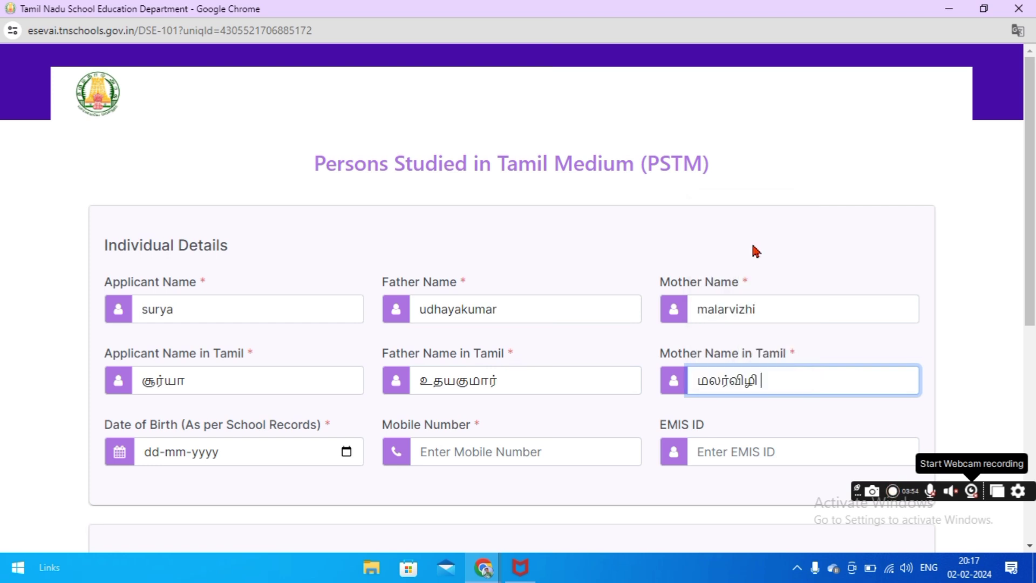
pyautogui.click(346, 452)
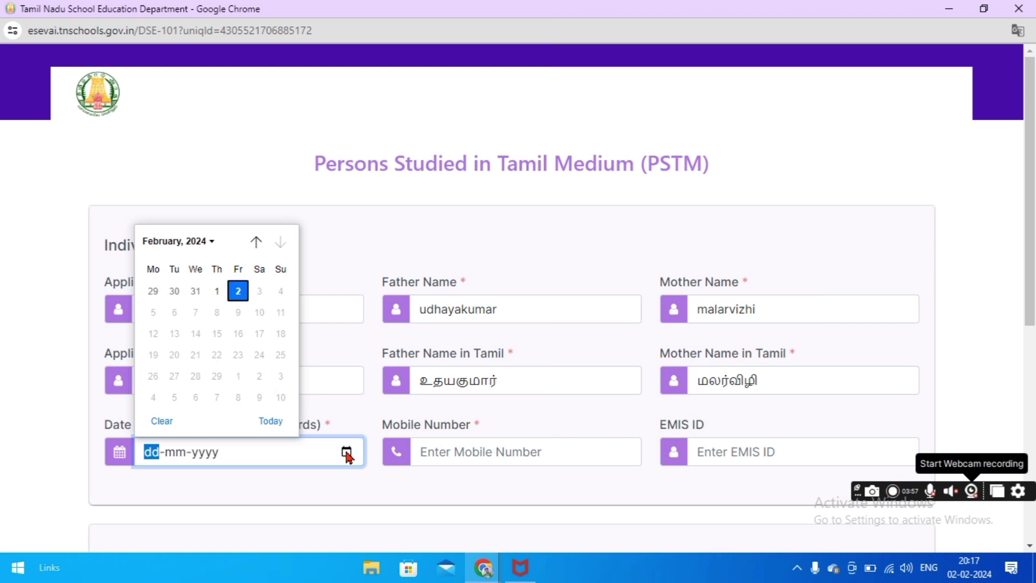
# Enter the applicant's date of birth and 10-digit mobile number, then scroll down to School Details
pyautogui.click(210, 242)
pyautogui.click(522, 455)
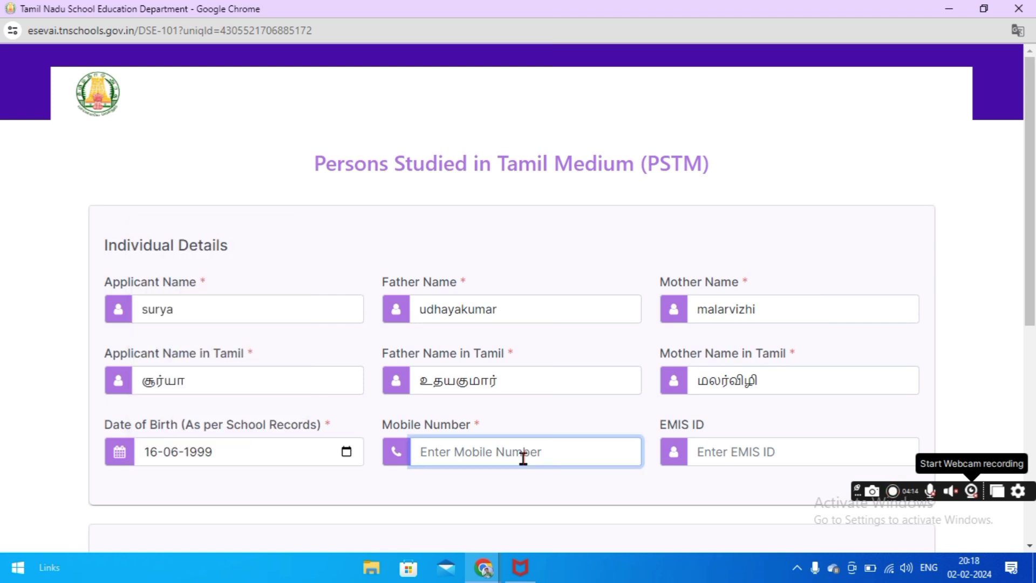
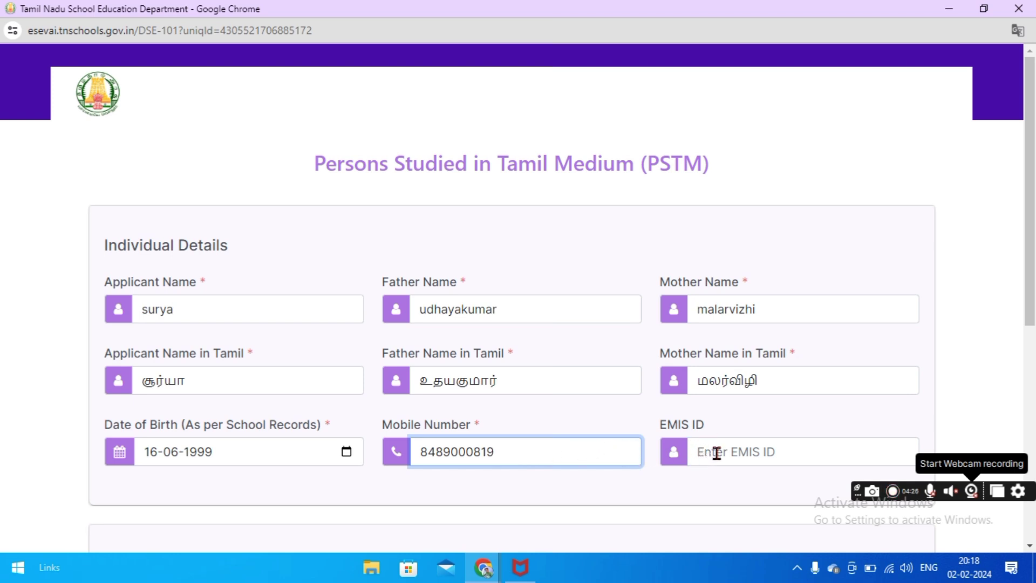
pyautogui.moveTo(1028, 273); pyautogui.dragTo(1033, 465)
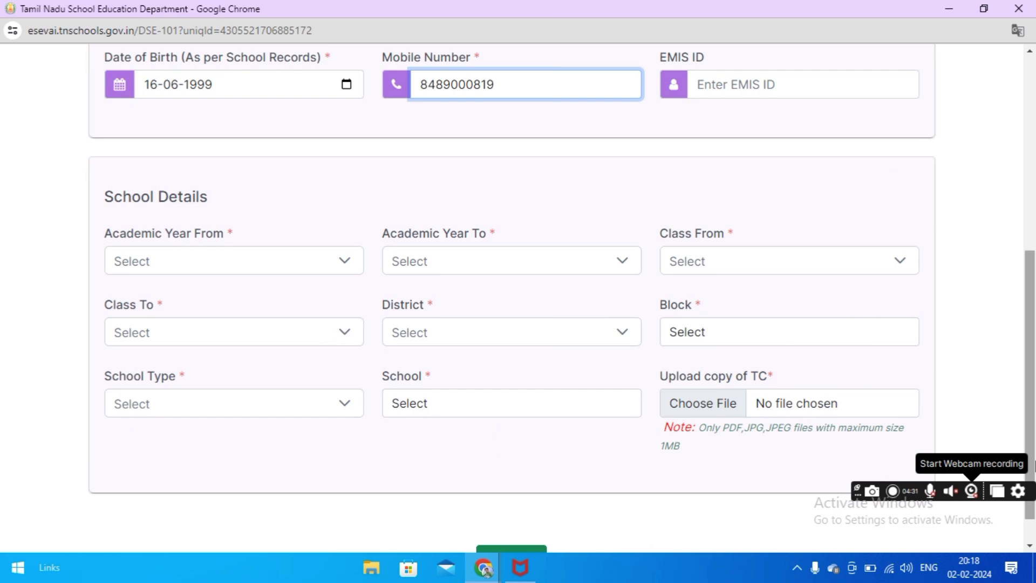
# Set the academic years from 2001 - 2002 to 2009 - 2010
pyautogui.click(338, 266)
pyautogui.scroll(2, 356, 381)
pyautogui.scroll(4, 356, 381)
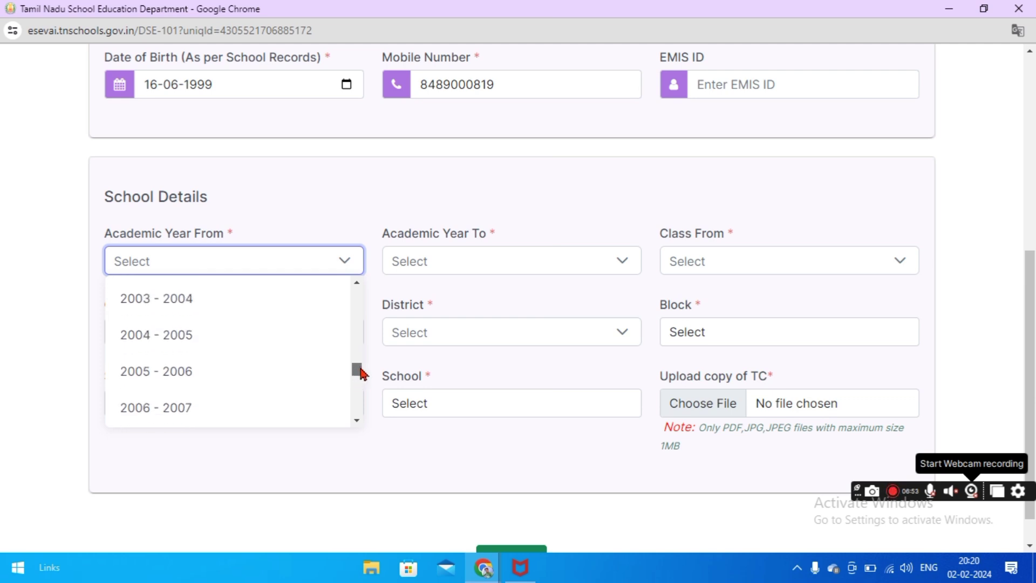
pyautogui.scroll(1, 359, 372)
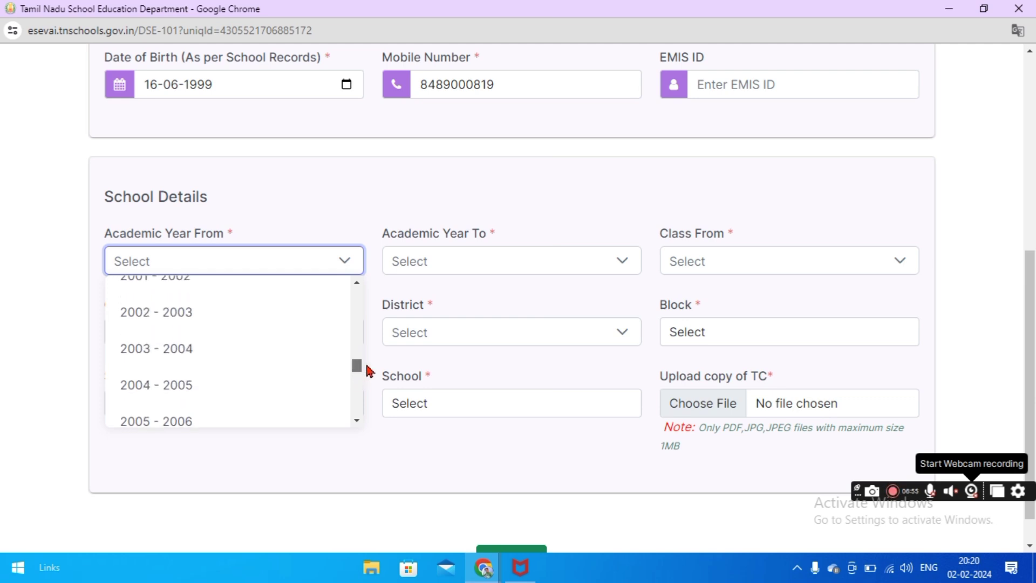
pyautogui.click(260, 289)
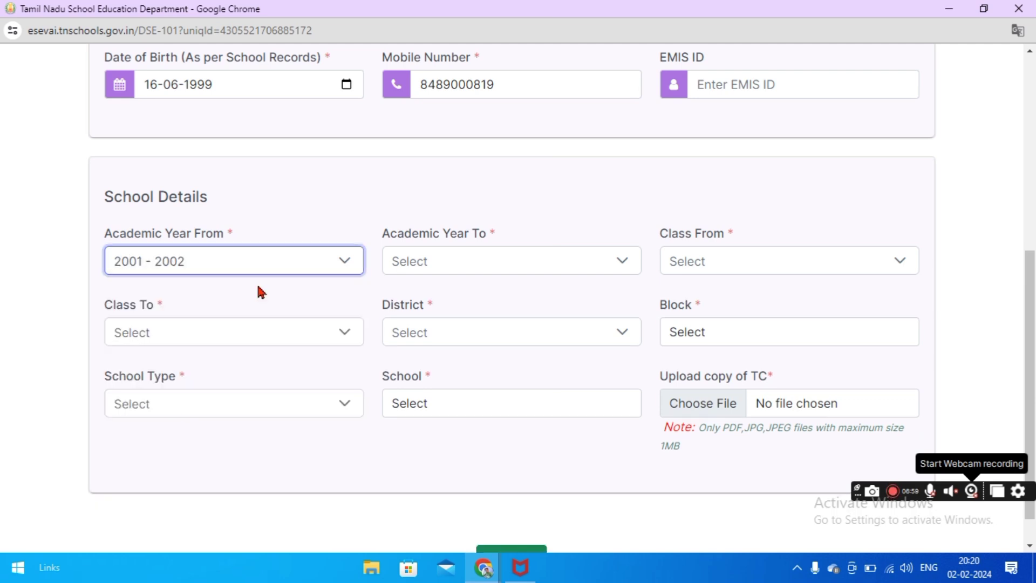
pyautogui.click(490, 268)
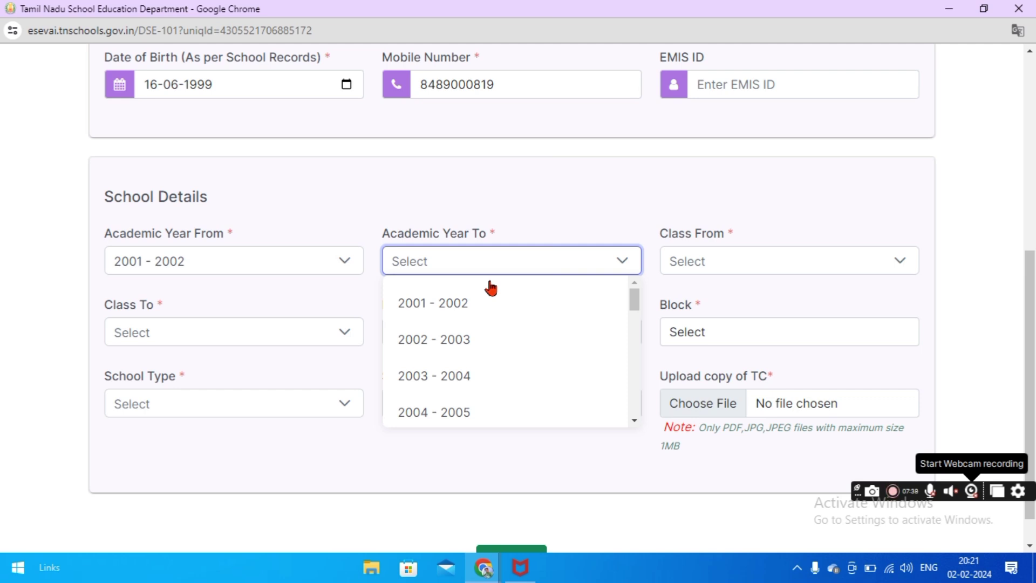
pyautogui.scroll(-4, 490, 324)
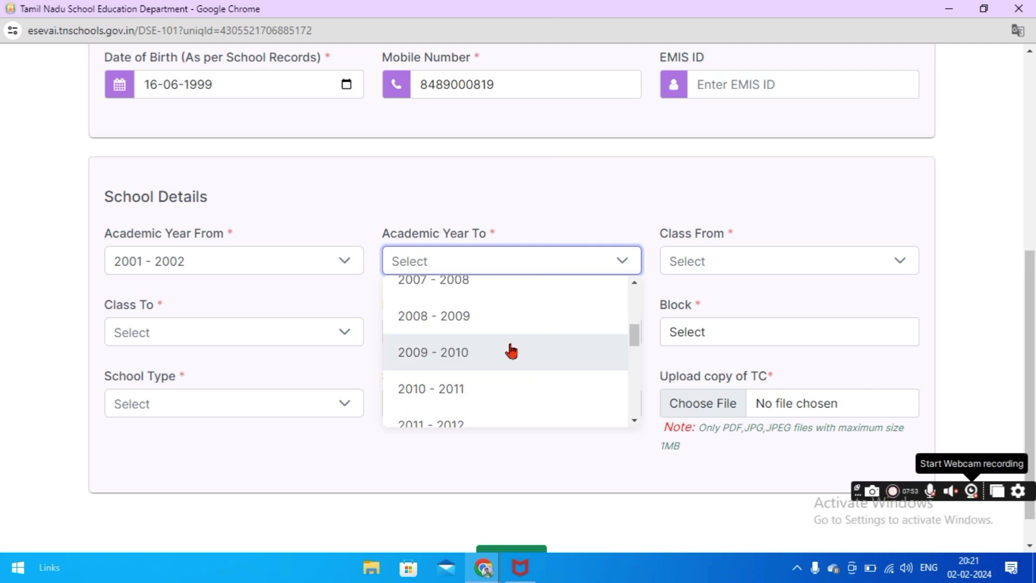
pyautogui.click(510, 349)
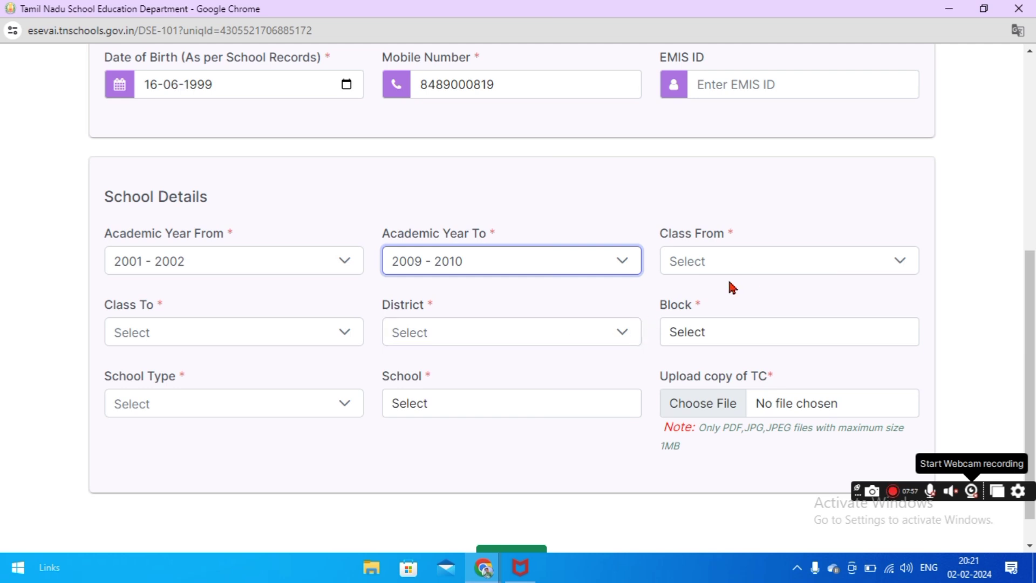
# Set the classes studied from I to VIII
pyautogui.click(766, 272)
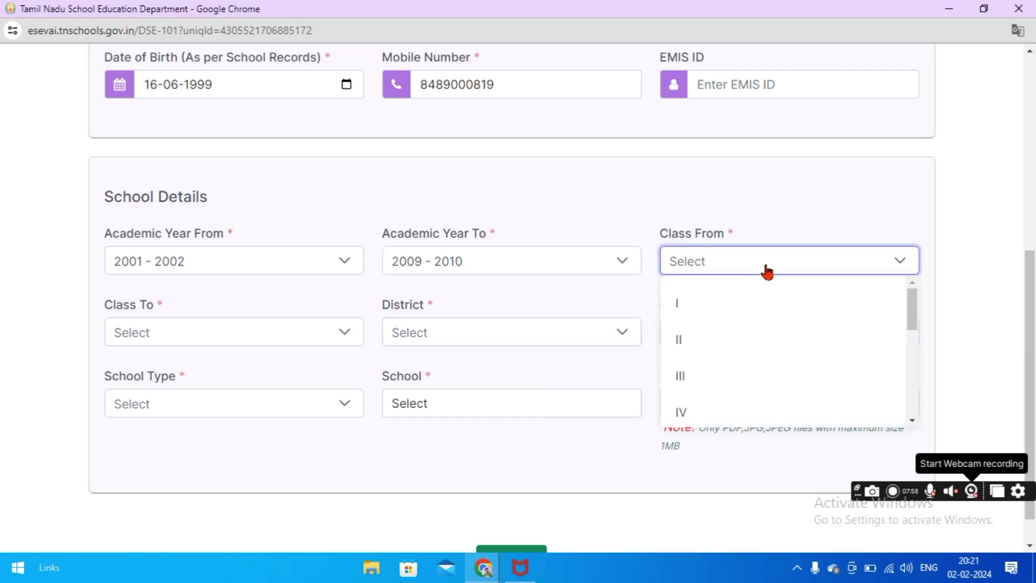
pyautogui.click(735, 303)
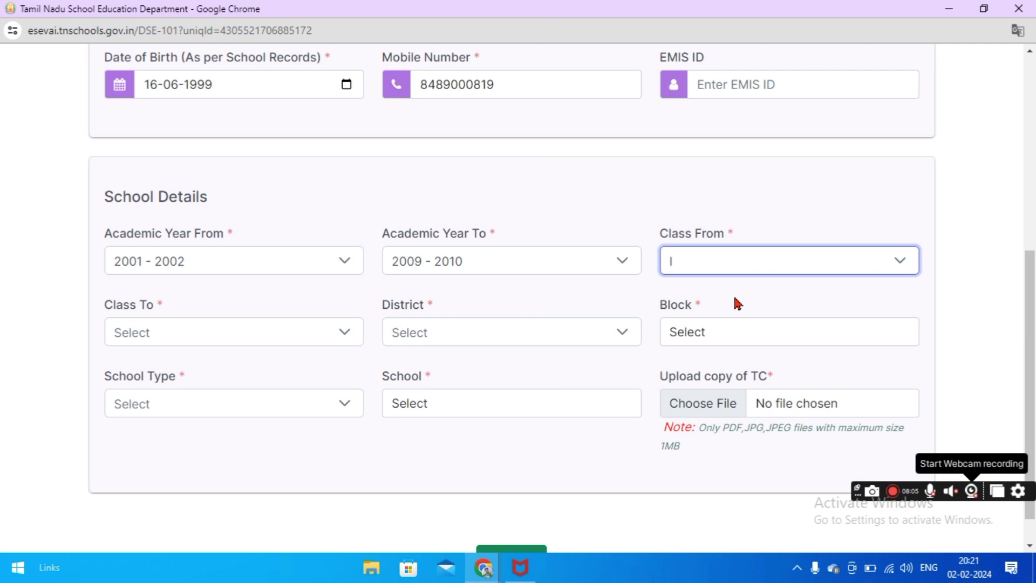
pyautogui.click(346, 333)
pyautogui.moveTo(358, 378); pyautogui.dragTo(367, 427)
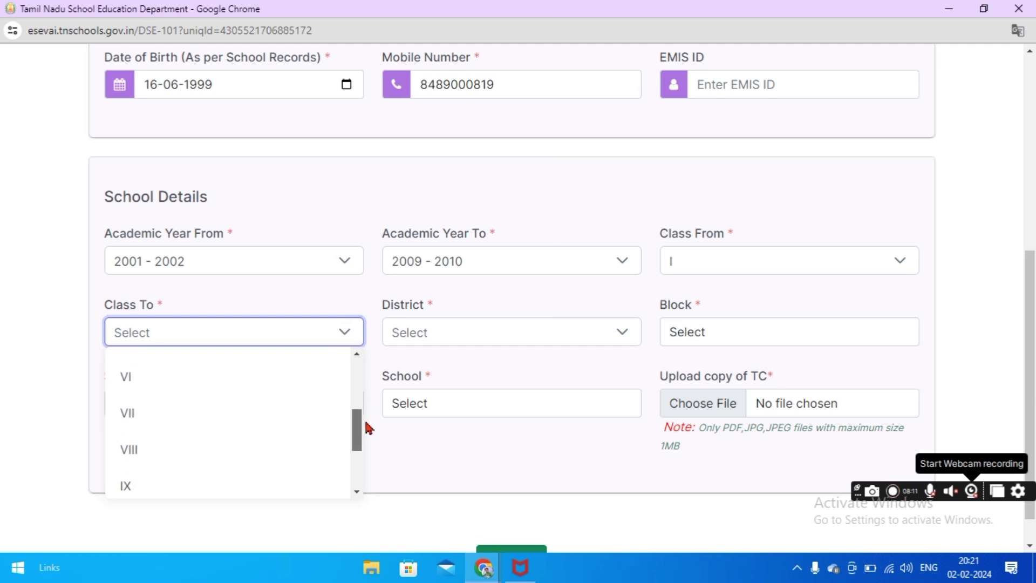
pyautogui.click(280, 433)
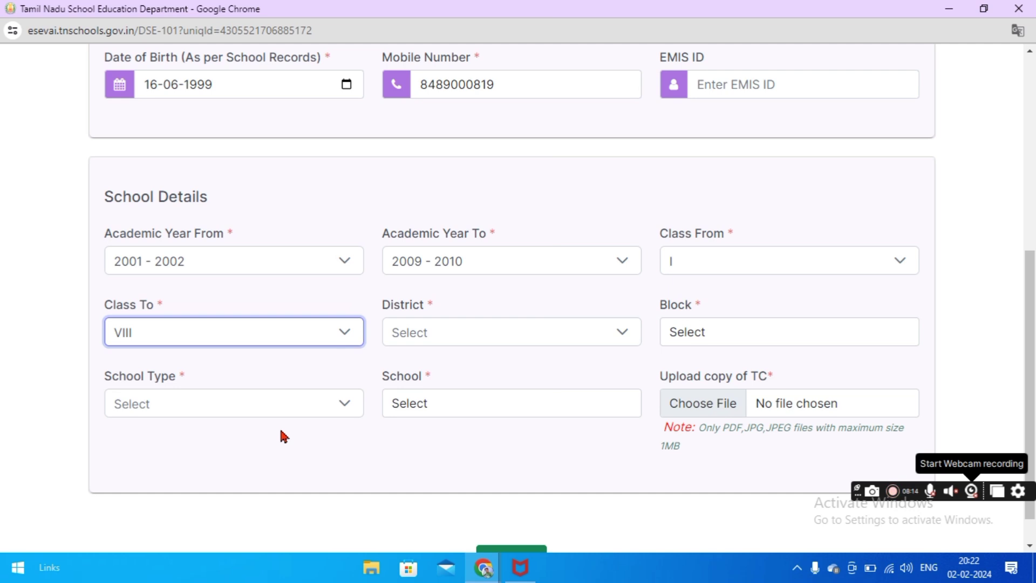
# Choose DHARMAPURI as the district and Morappur as the block
pyautogui.click(440, 345)
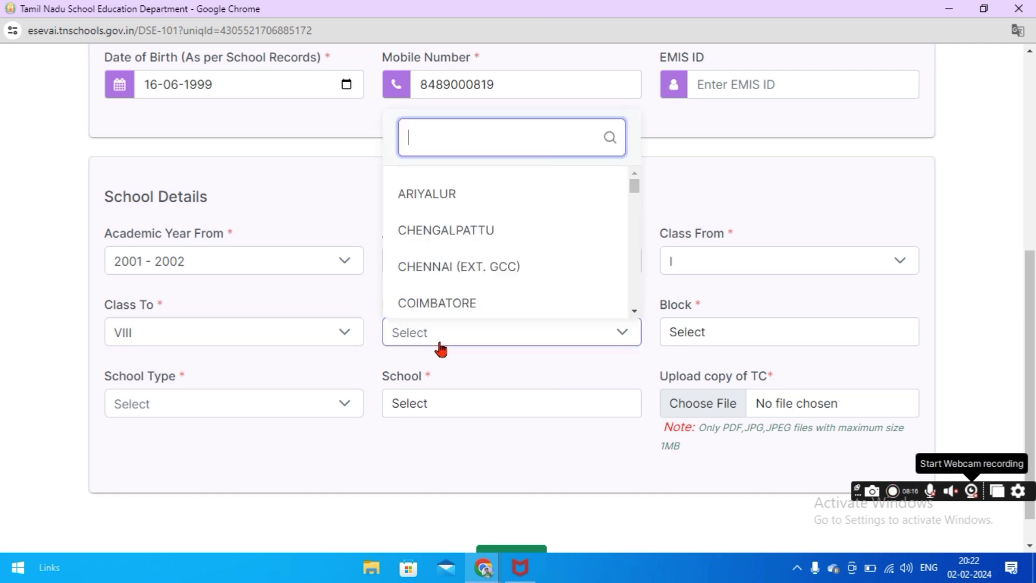
pyautogui.moveTo(634, 187); pyautogui.dragTo(636, 201)
pyautogui.click(558, 254)
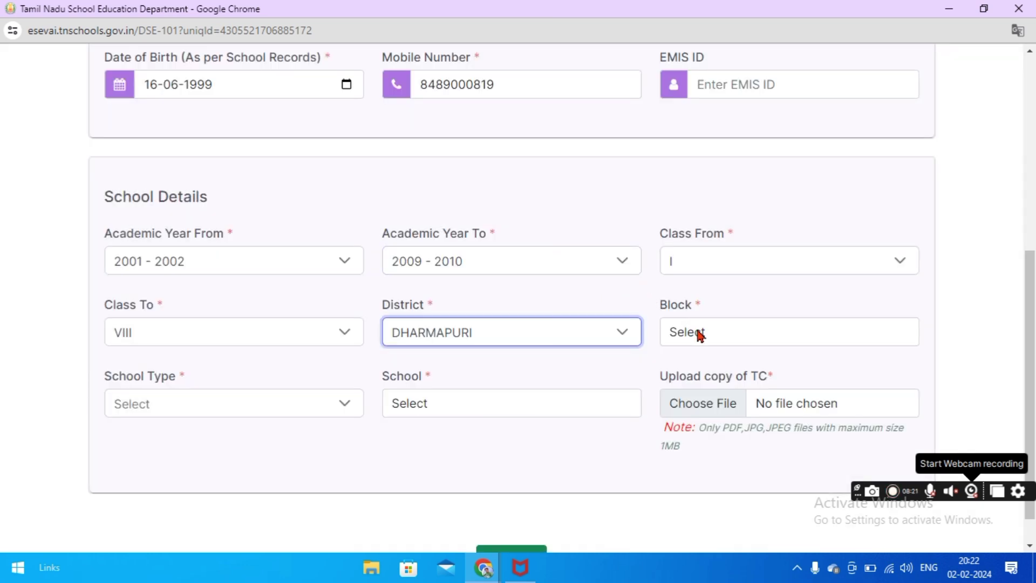
pyautogui.click(699, 332)
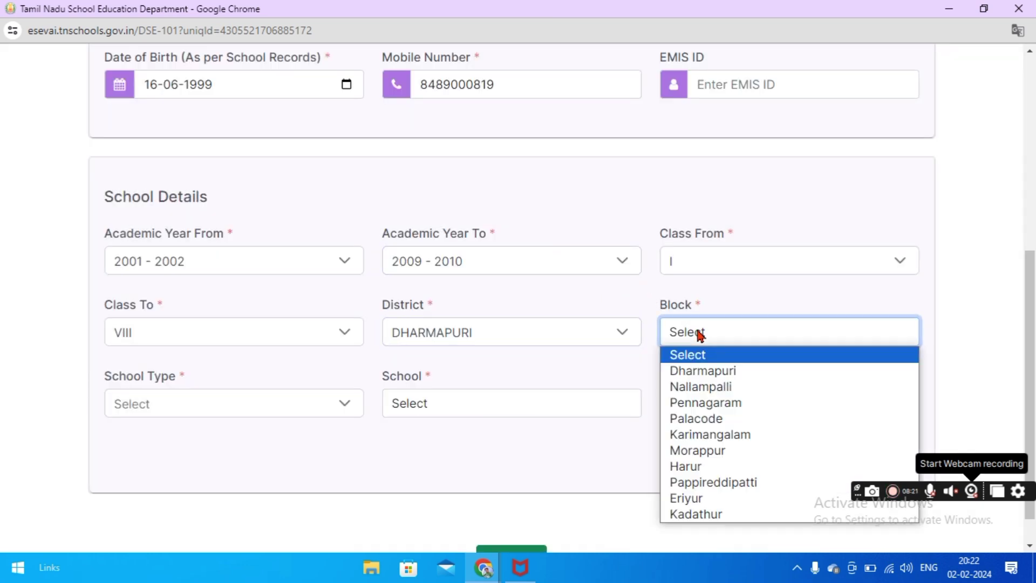
pyautogui.click(712, 451)
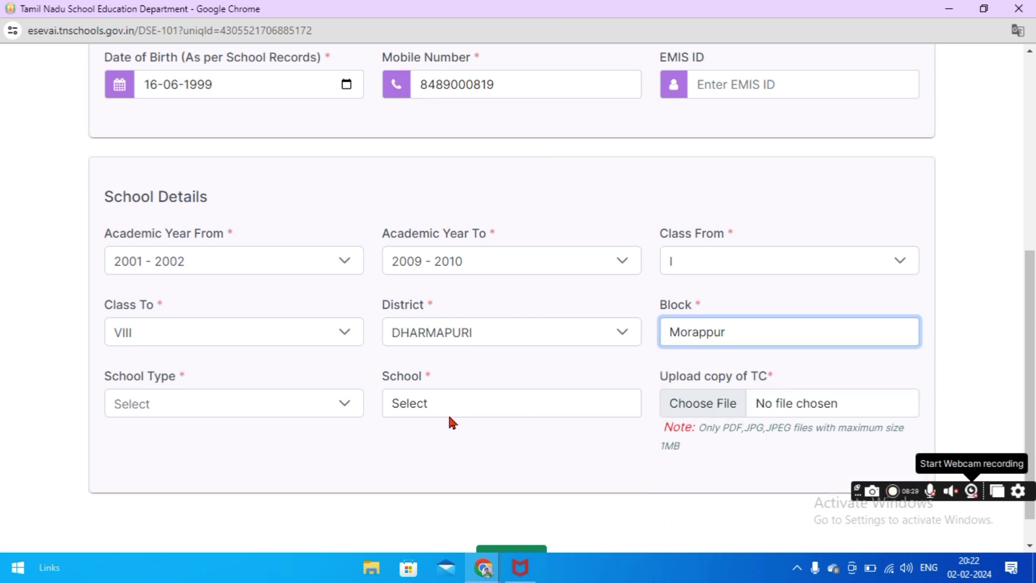
# Set school type Government and school PUPS JADAYAMPATTY, then scroll down to Submit
pyautogui.click(345, 414)
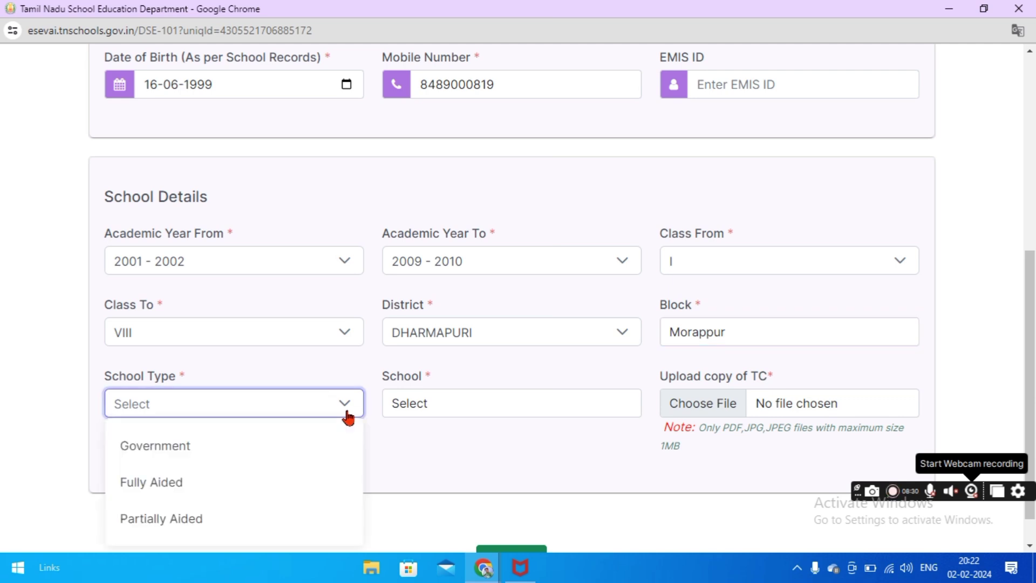
pyautogui.click(235, 447)
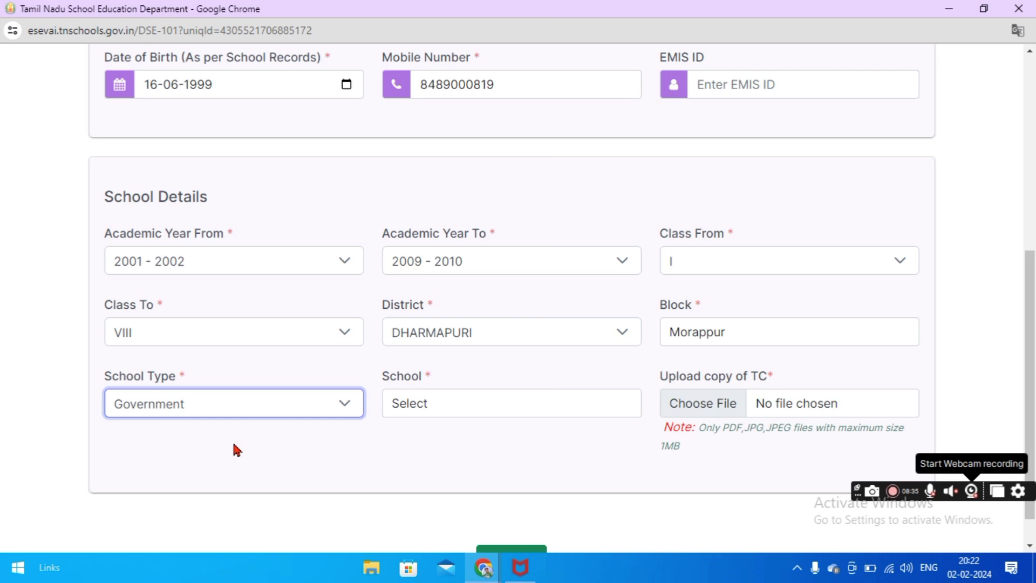
pyautogui.click(483, 414)
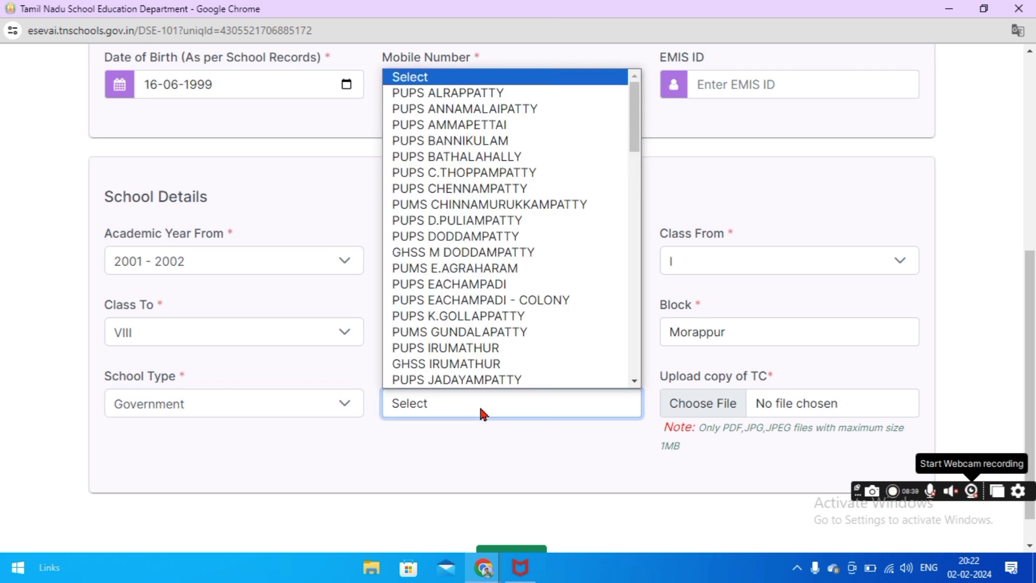
pyautogui.click(509, 380)
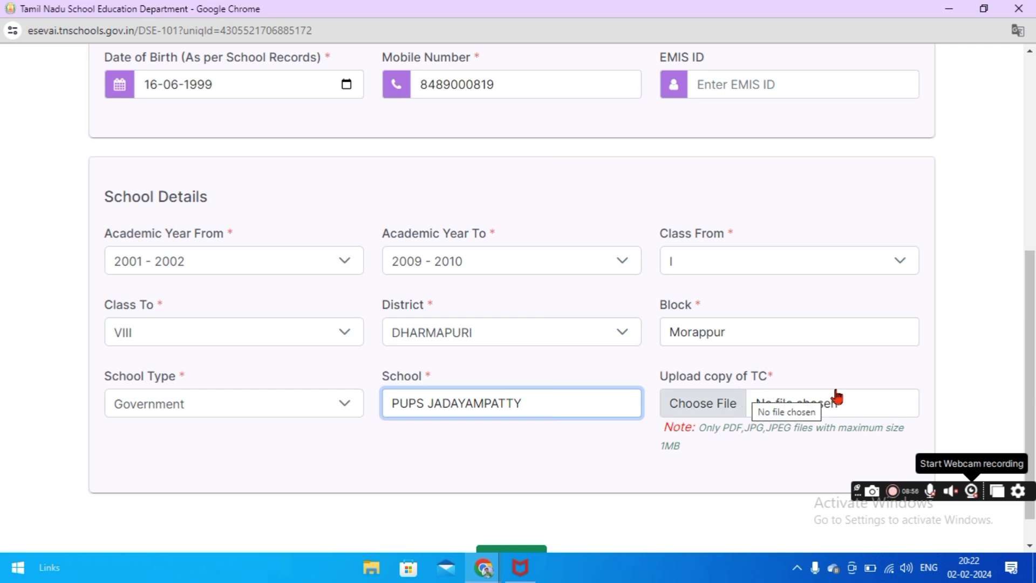
pyautogui.scroll(-1, 1031, 381)
pyautogui.scroll(-1, 1031, 381)
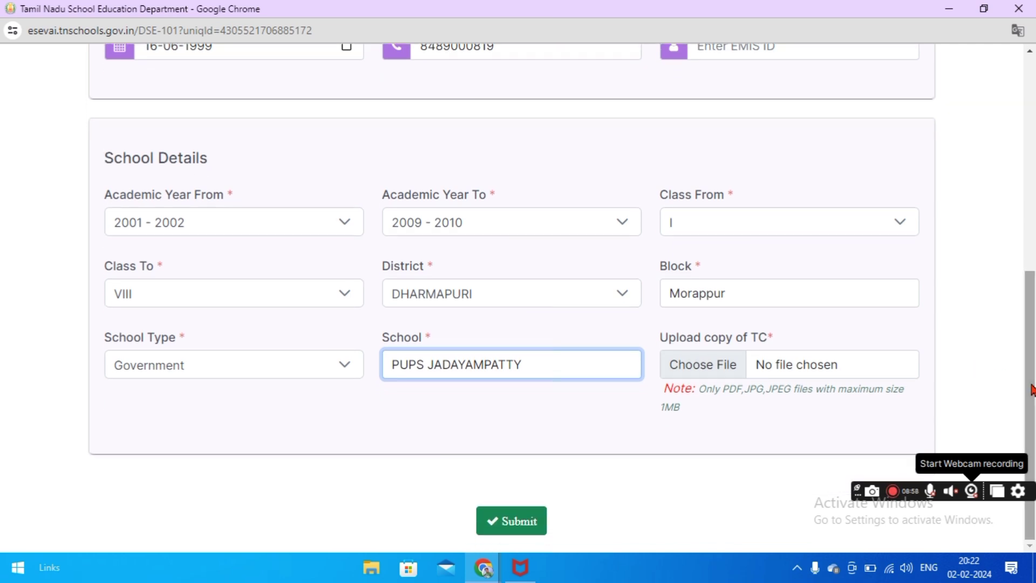